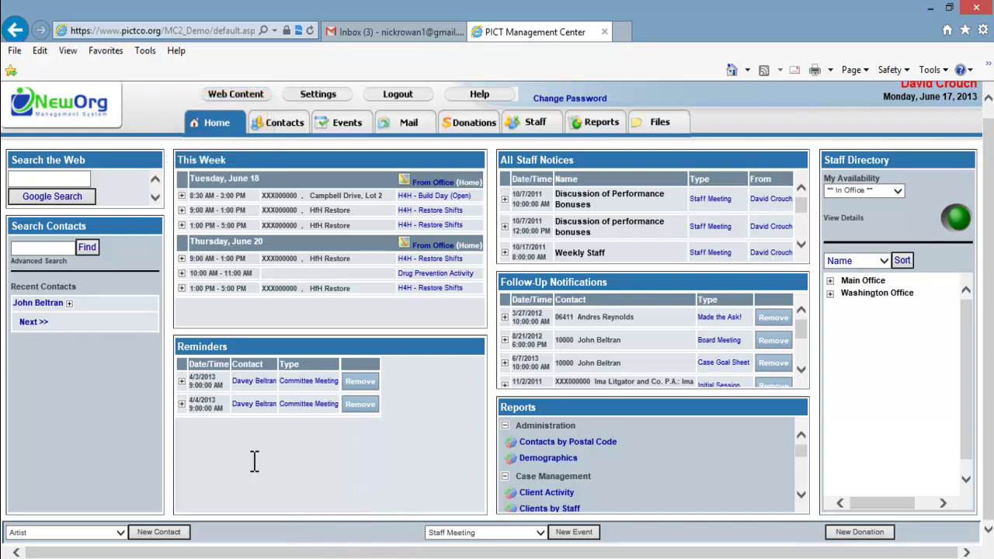
# - View the Events calendar and the most recent contact record, and return to the home page
pyautogui.click(339, 128)
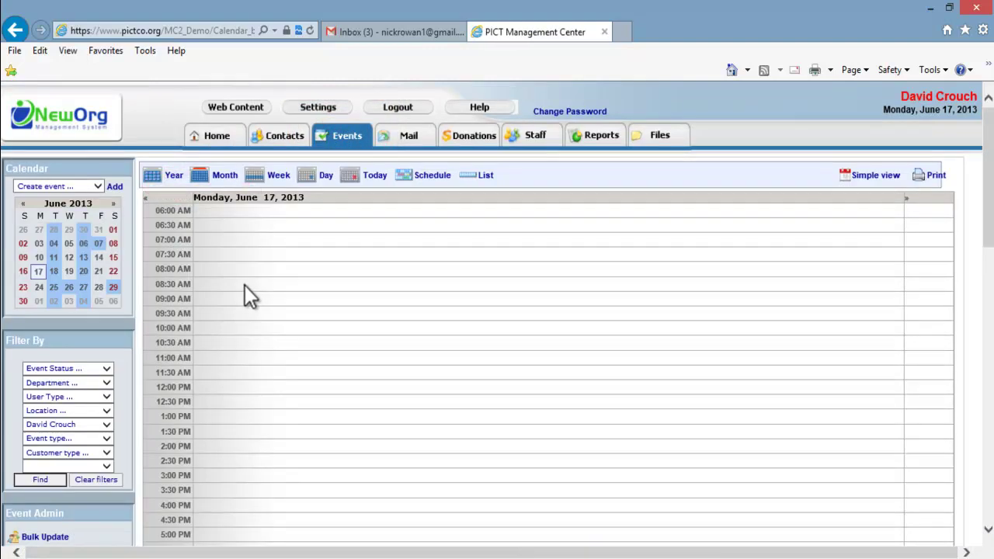
pyautogui.click(282, 143)
pyautogui.click(233, 346)
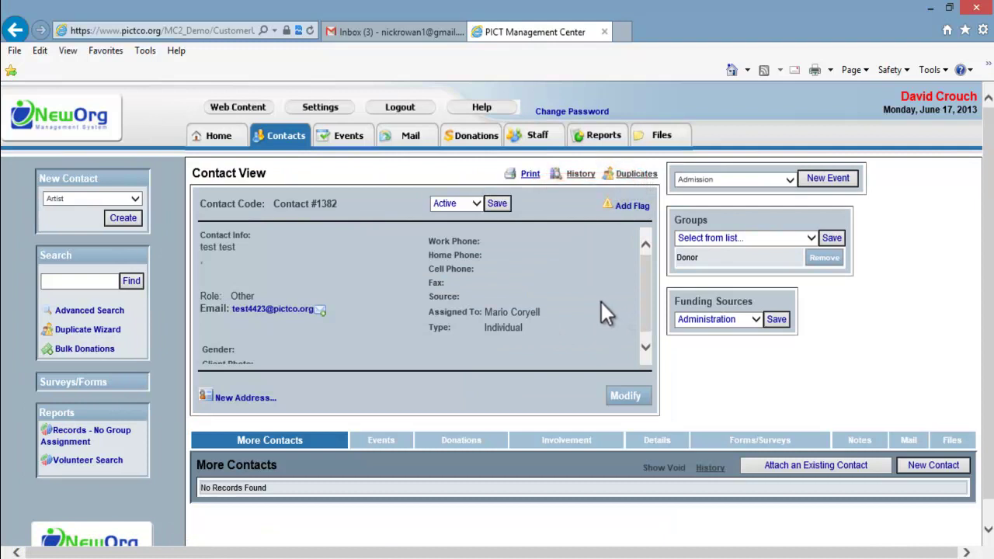
pyautogui.click(214, 135)
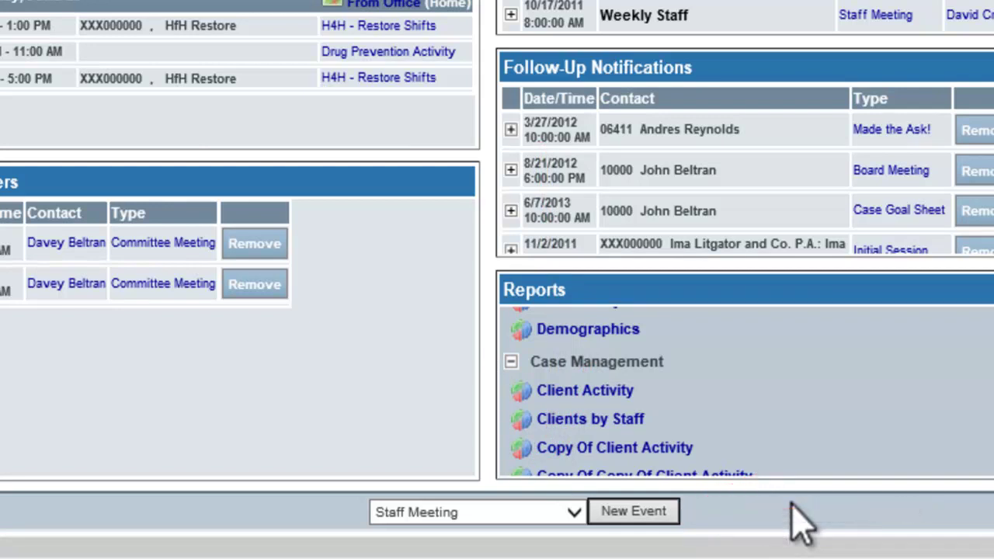
# - Start a new event of type Case Goal Sheet from the home page
pyautogui.click(561, 513)
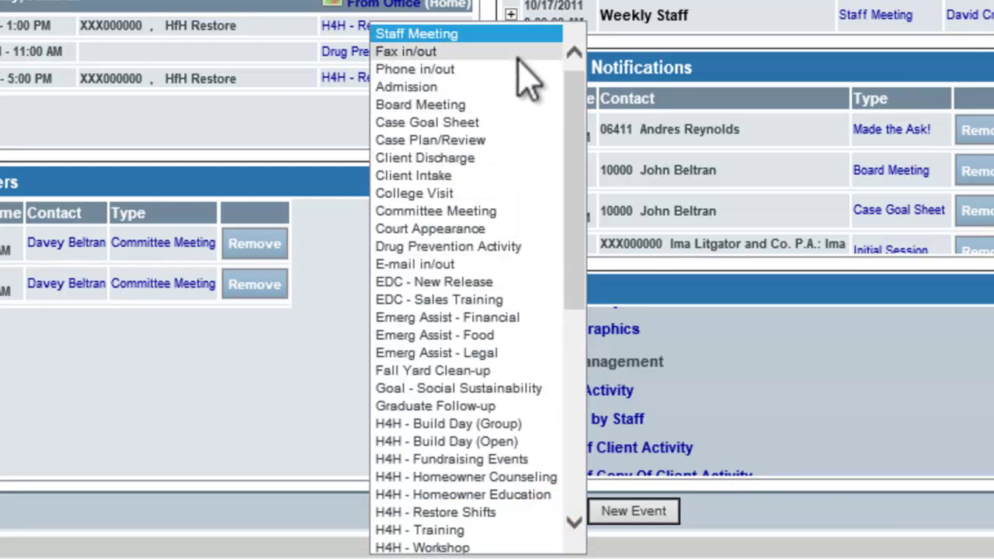
pyautogui.click(515, 122)
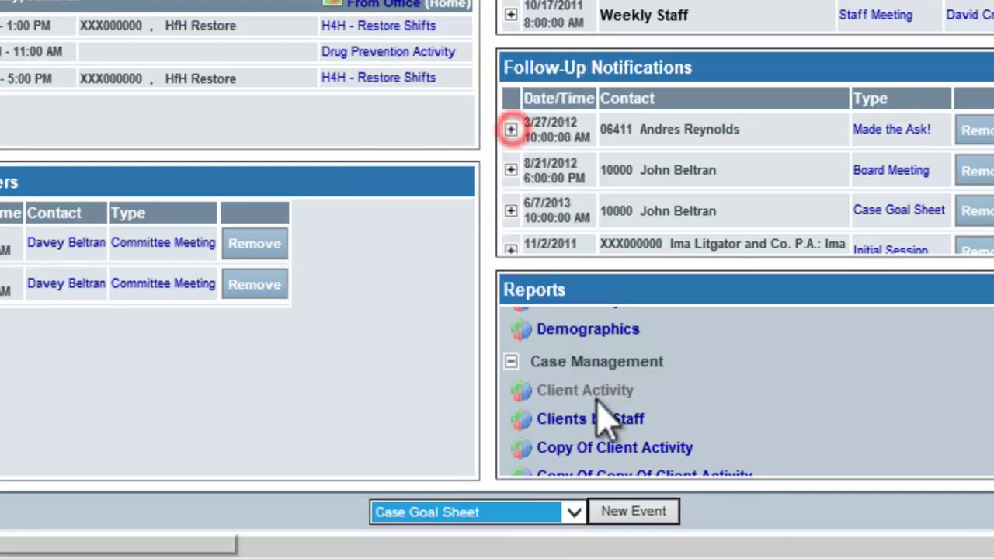
pyautogui.click(626, 514)
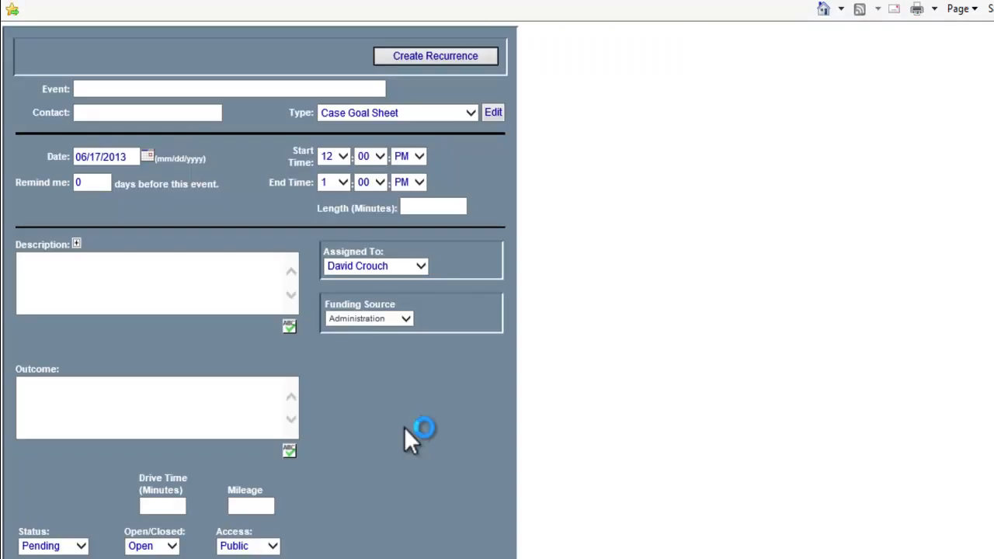
pyautogui.scroll(-1, 404, 428)
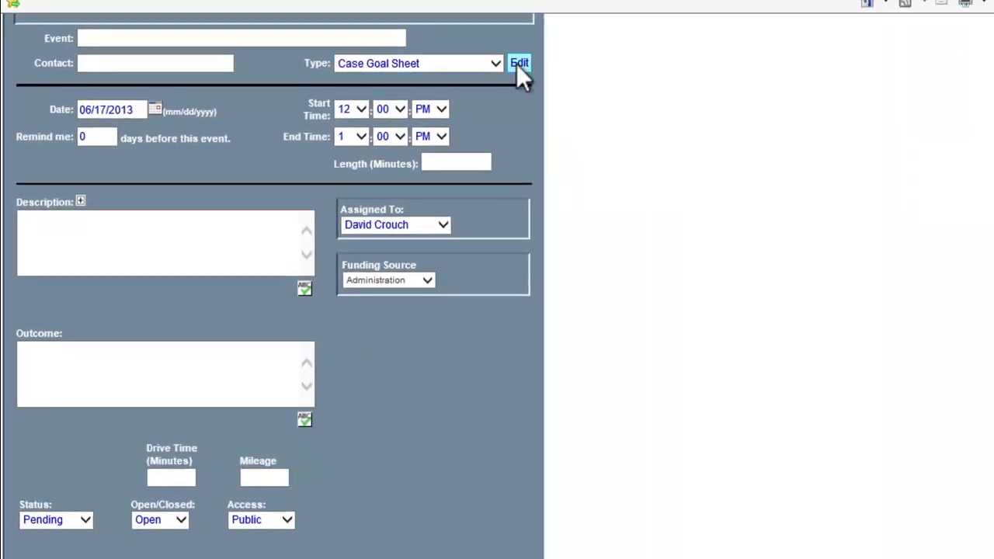
# - Reorder the event types so Client Intake precedes Case Goal Sheet, Court Appearance precedes College Visit and EDC - Sales Training precedes Drug Prevention Activity; save
pyautogui.click(518, 63)
pyautogui.moveTo(127, 189); pyautogui.dragTo(125, 124)
pyautogui.moveTo(124, 253); pyautogui.dragTo(124, 208)
pyautogui.moveTo(118, 335); pyautogui.dragTo(132, 272)
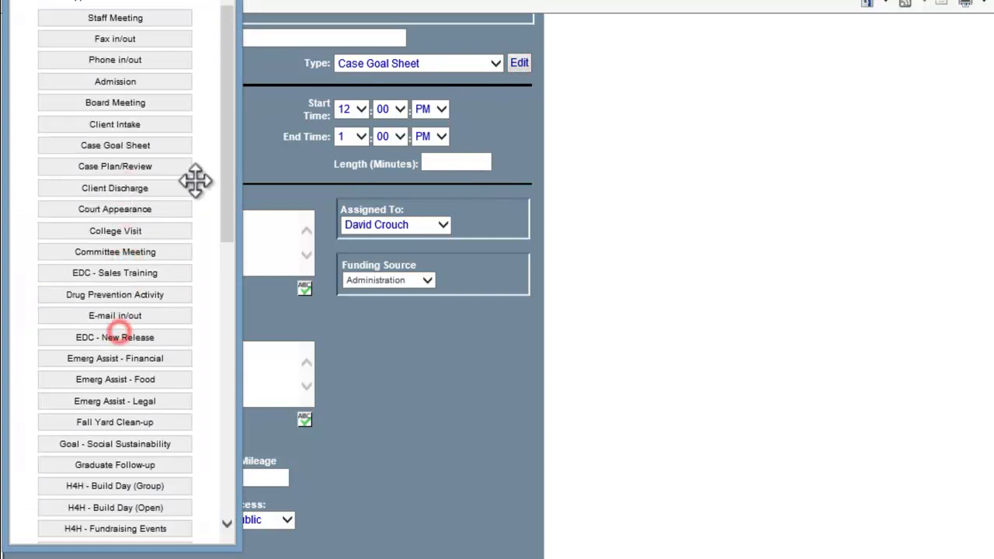
pyautogui.moveTo(233, 147); pyautogui.dragTo(203, 453)
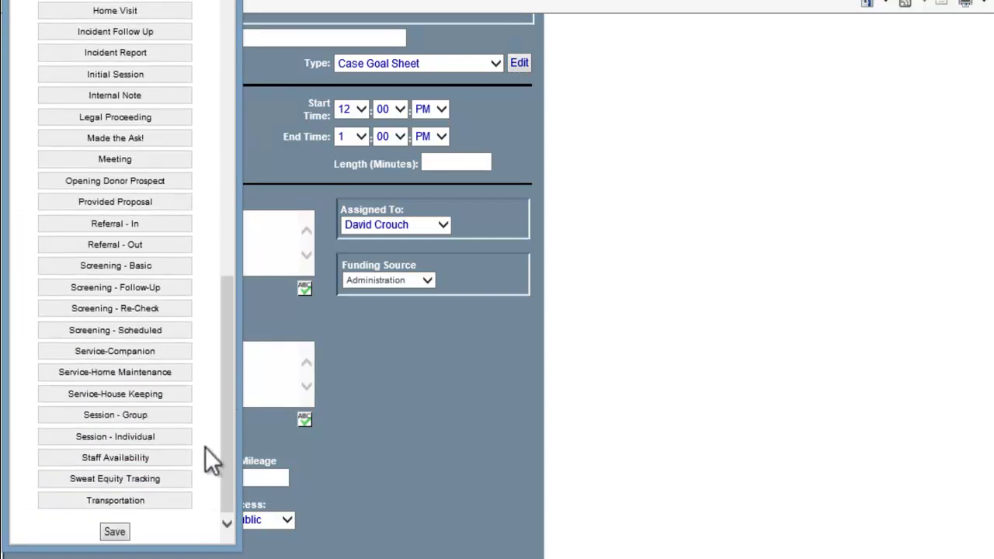
pyautogui.click(114, 532)
pyautogui.click(660, 325)
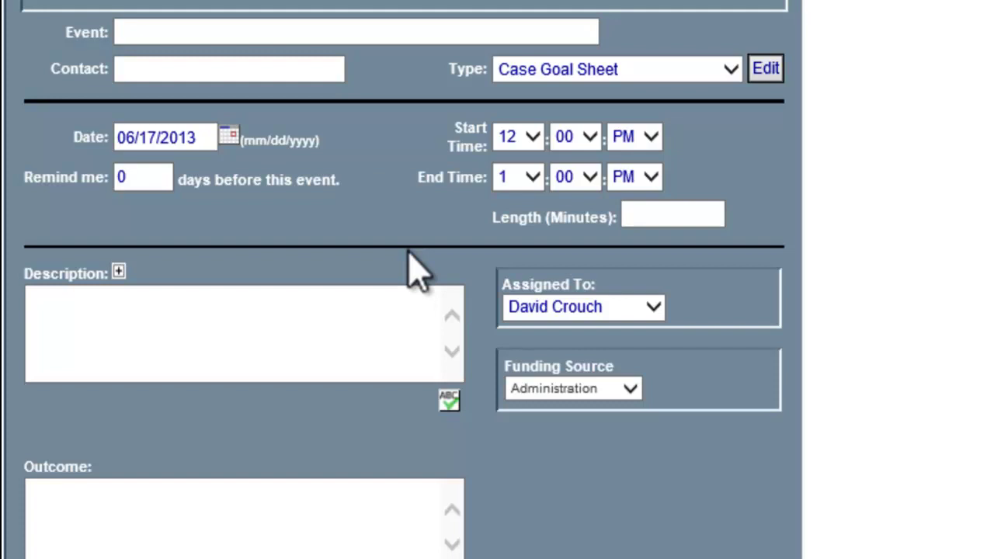
# - Look up contacts matching "test" and set the event's contact to test107 Test / Administration
pyautogui.click(314, 71)
pyautogui.write('test')
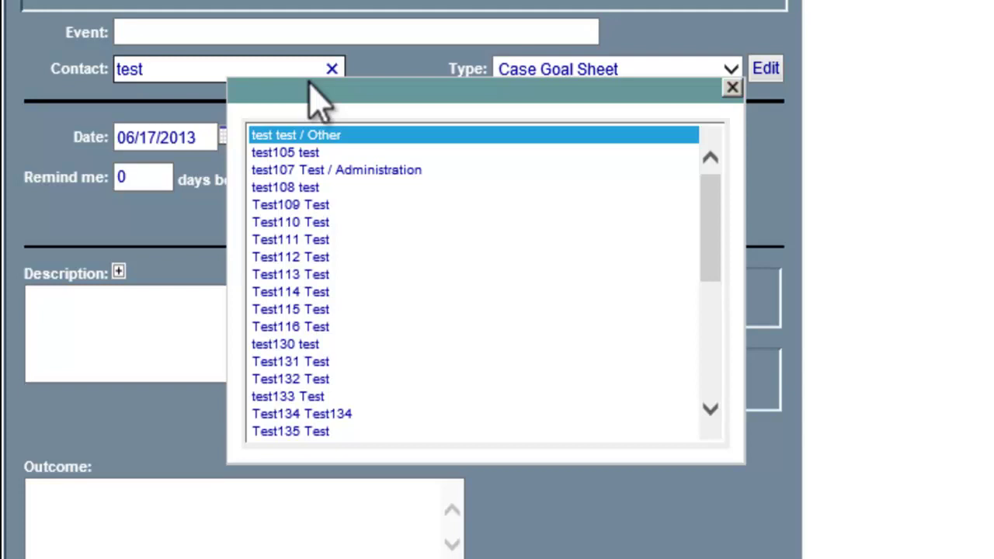
pyautogui.click(312, 172)
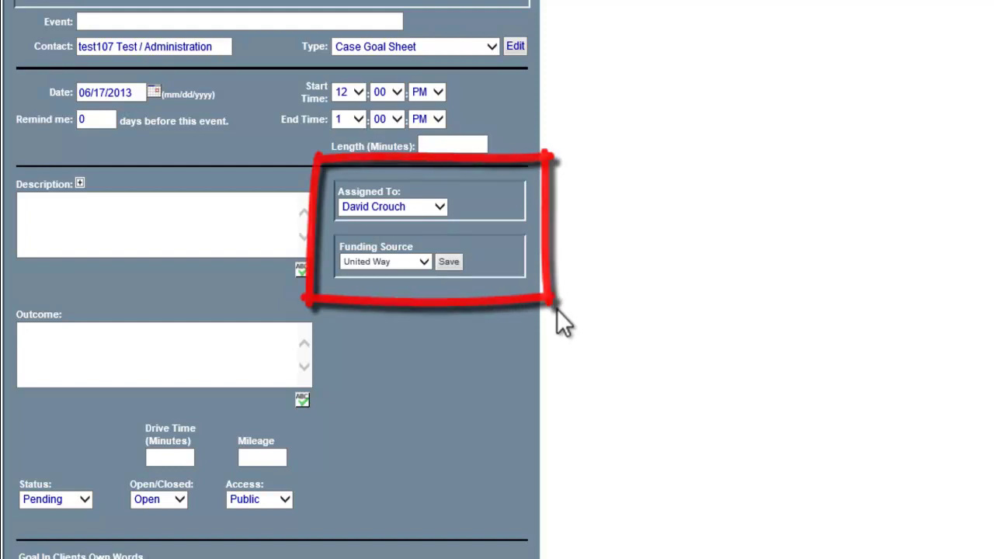
# - Examine the choices for the event's assigned staff, funding source, status and access without changing them
pyautogui.click(416, 209)
pyautogui.click(475, 211)
pyautogui.click(424, 262)
pyautogui.click(495, 266)
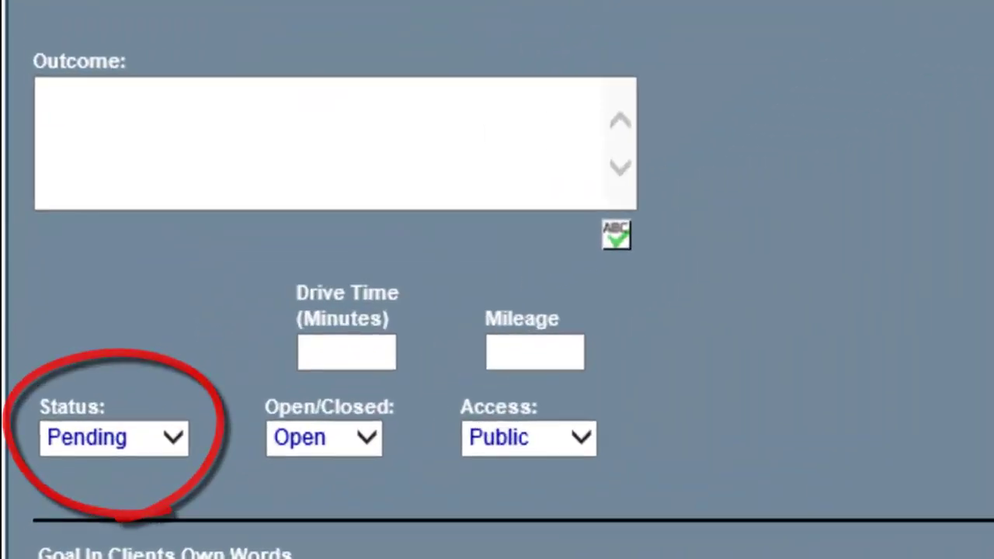
pyautogui.click(175, 444)
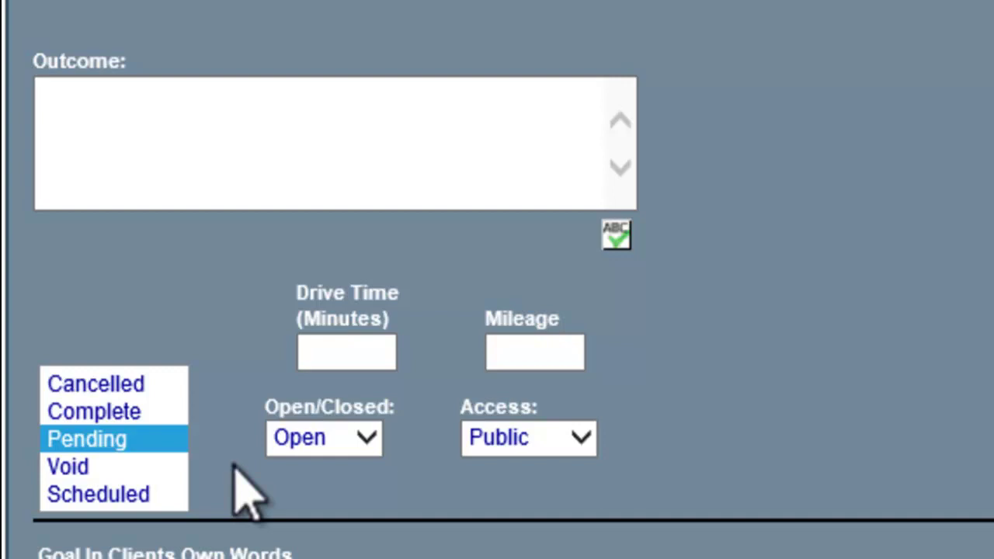
pyautogui.click(580, 439)
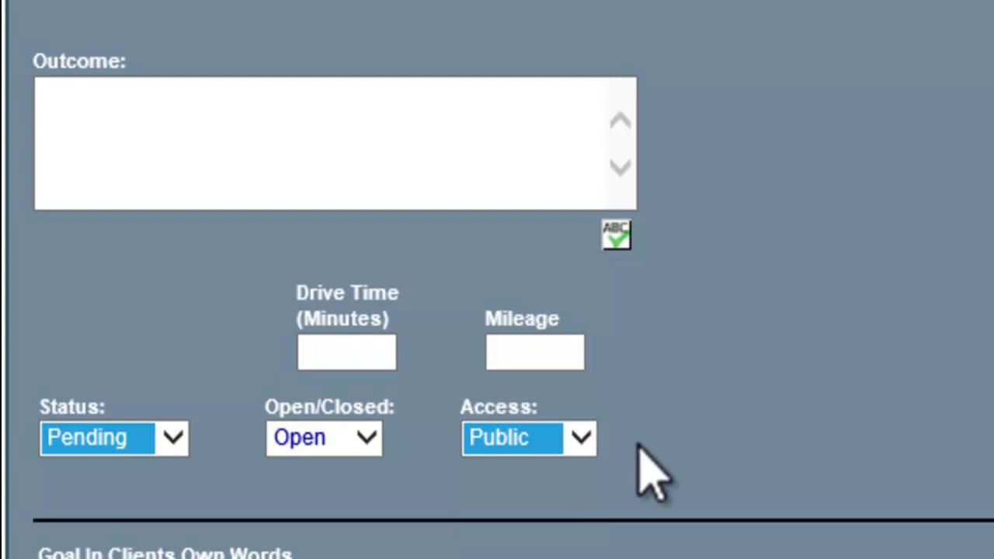
# - Save the new Case Goal Sheet event and keep it open for further editing
pyautogui.scroll(-20, 639, 445)
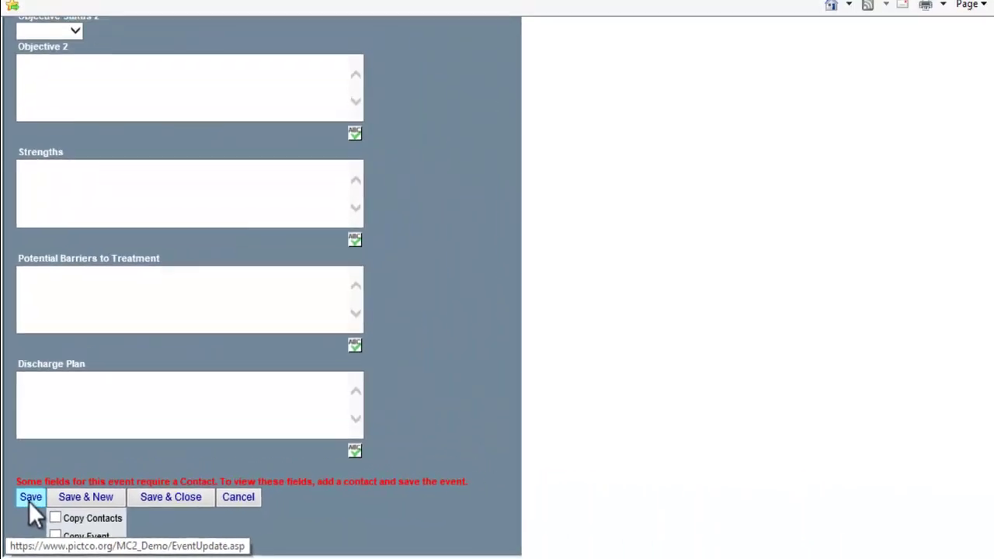
pyautogui.click(65, 428)
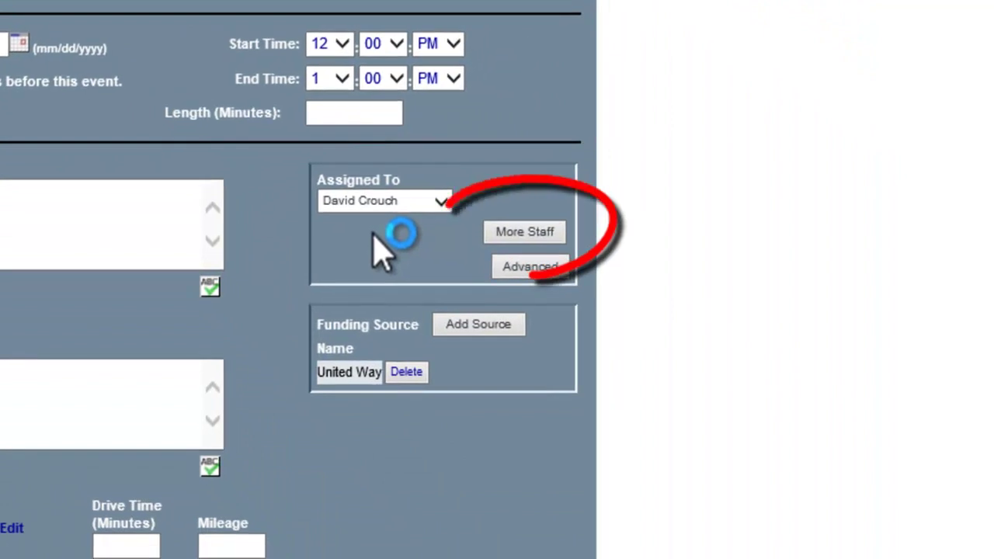
# - Add one additional staff member to the event, save the assignment and set that person's status to Pending
pyautogui.scroll(-2, 381, 260)
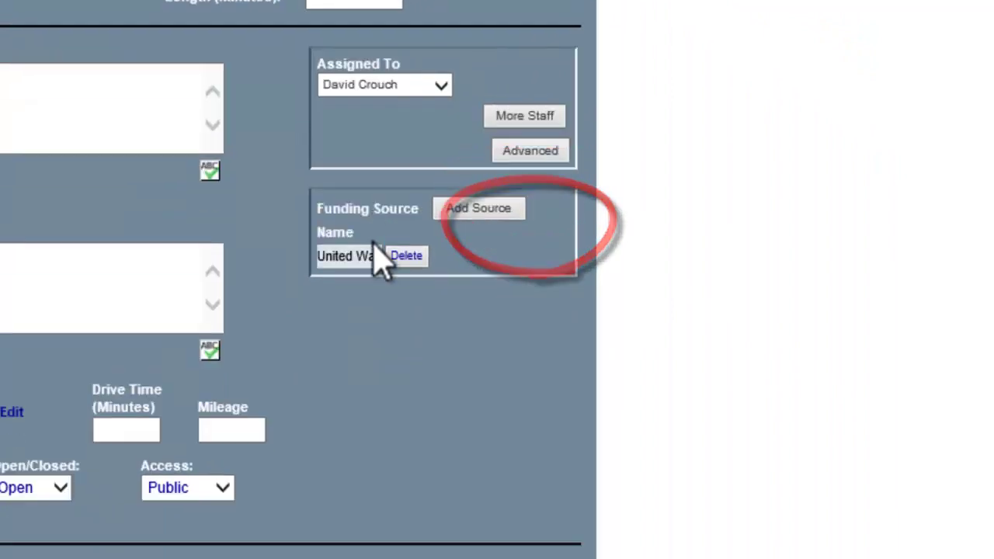
pyautogui.click(520, 119)
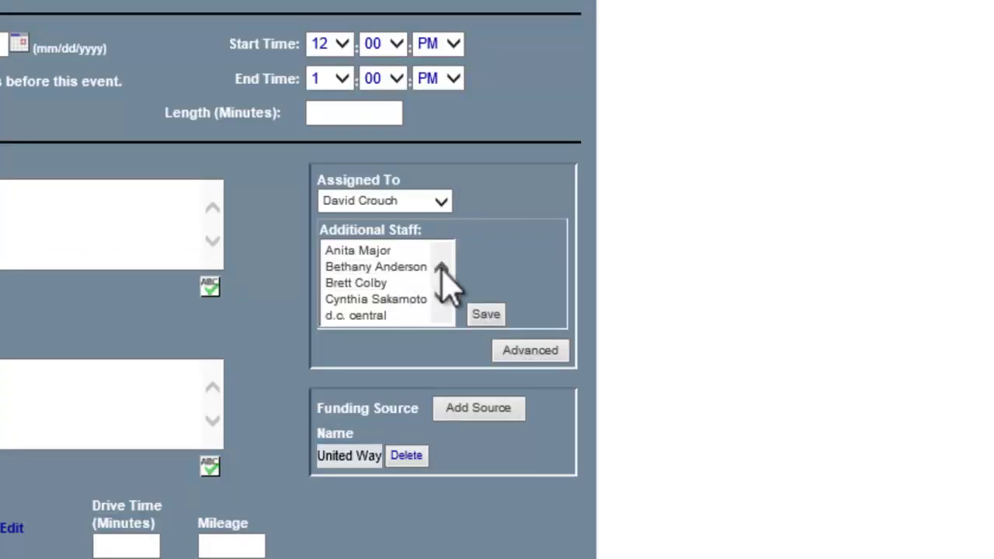
pyautogui.click(441, 297)
pyautogui.click(442, 297)
pyautogui.click(443, 298)
pyautogui.click(442, 297)
pyautogui.click(443, 297)
pyautogui.click(442, 297)
pyautogui.click(443, 298)
pyautogui.click(442, 298)
pyautogui.click(443, 297)
pyautogui.click(443, 297)
pyautogui.click(443, 297)
pyautogui.click(443, 298)
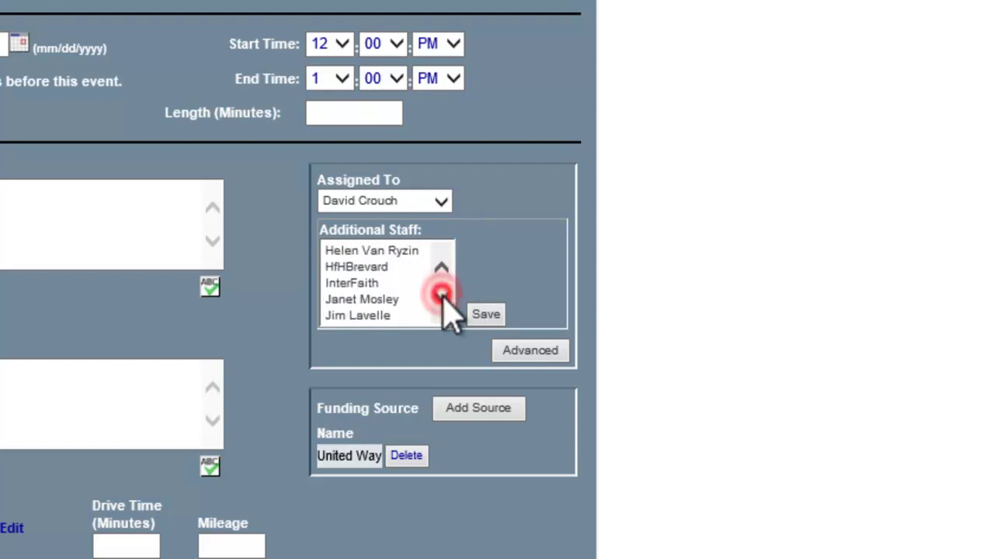
pyautogui.click(373, 315)
pyautogui.click(489, 314)
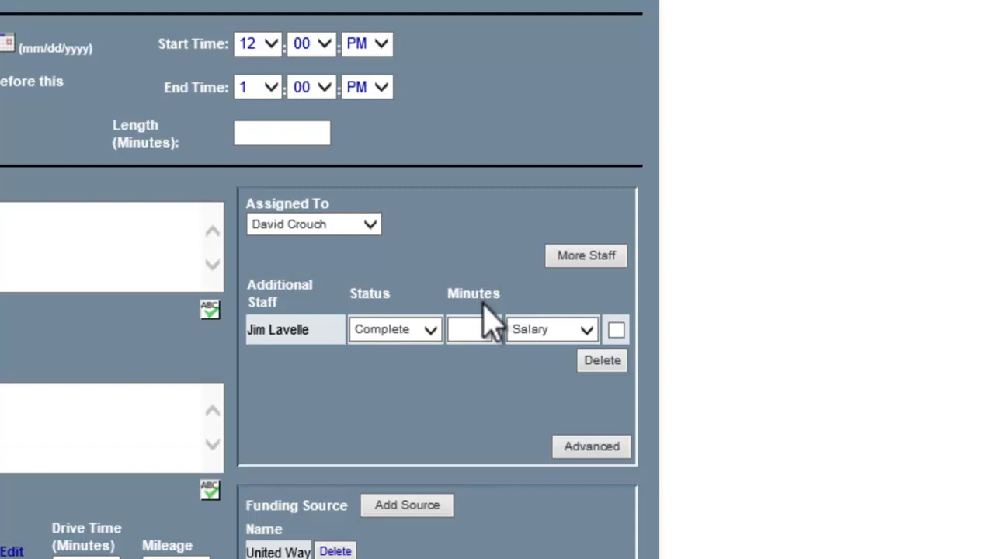
pyautogui.click(430, 330)
pyautogui.click(417, 348)
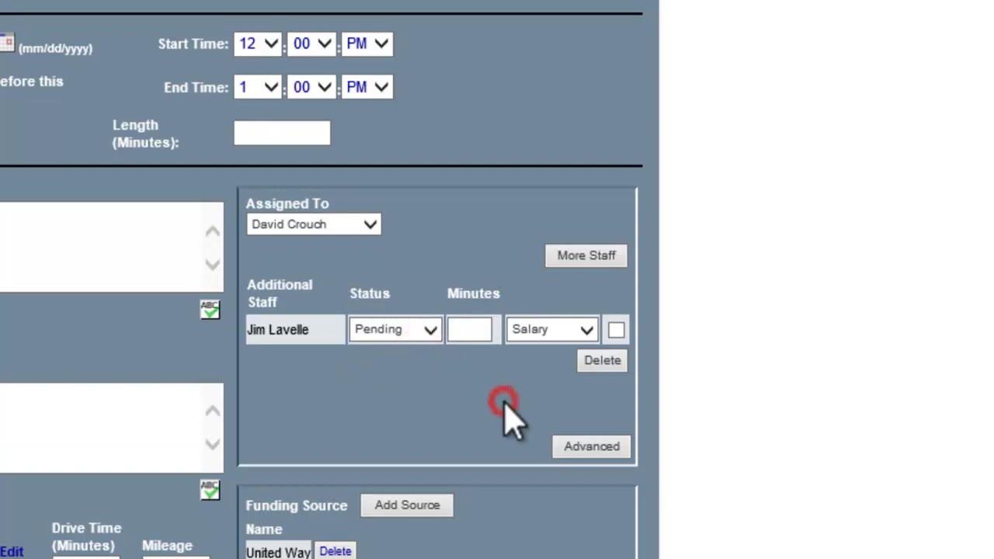
# - Add Administration as another funding source for the event and save it
pyautogui.scroll(-3, 489, 380)
pyautogui.click(413, 279)
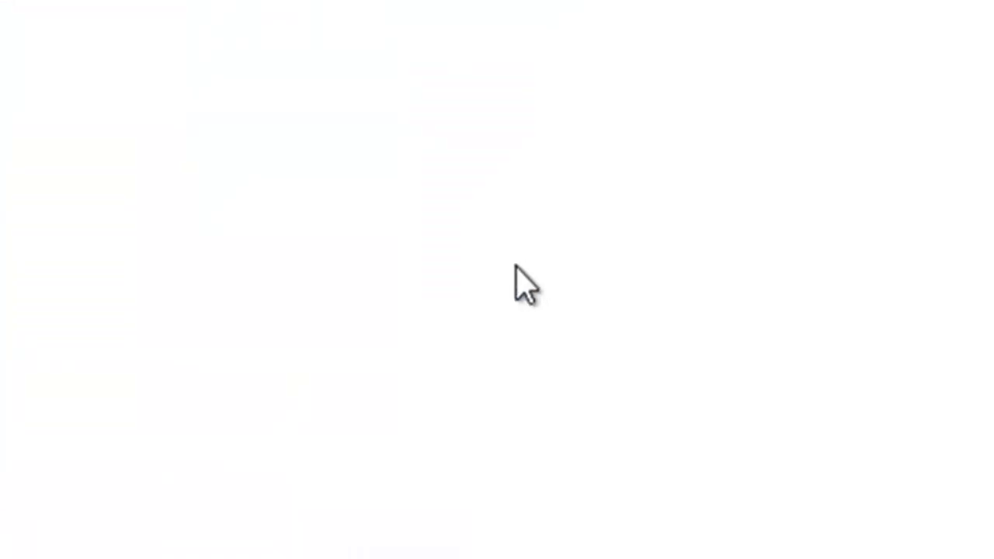
pyautogui.scroll(-2, 539, 337)
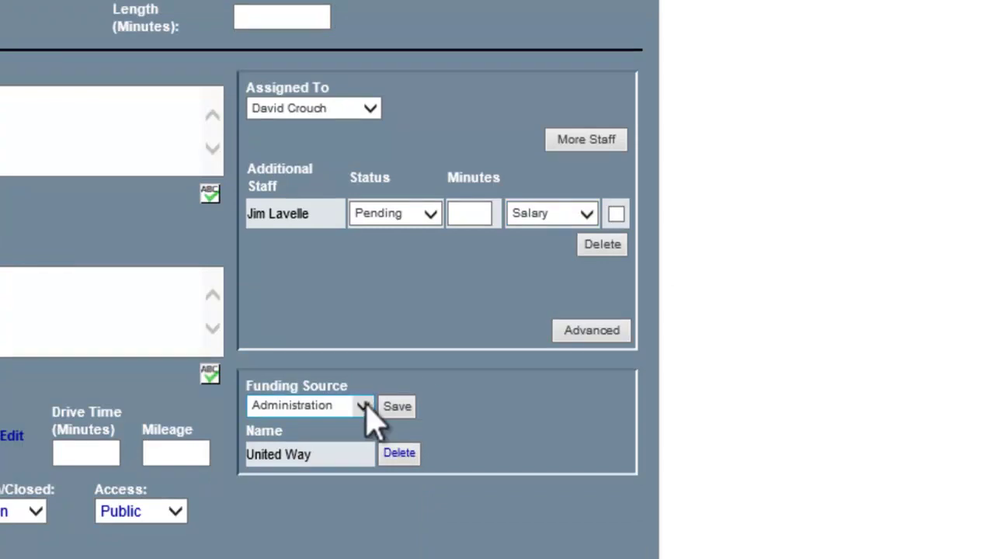
pyautogui.click(398, 410)
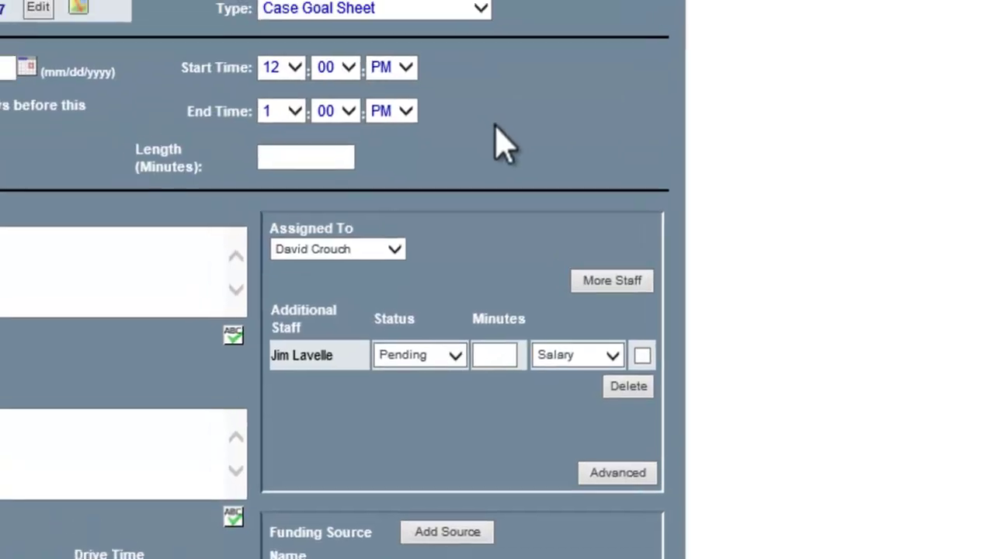